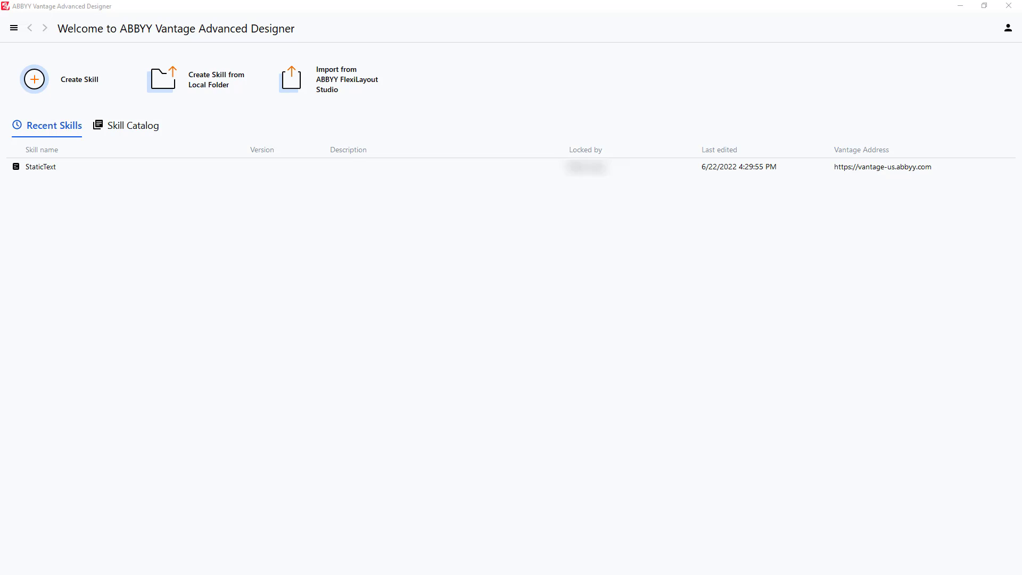
- Create a new document skill named WhiteGapDemo
click(87, 87)
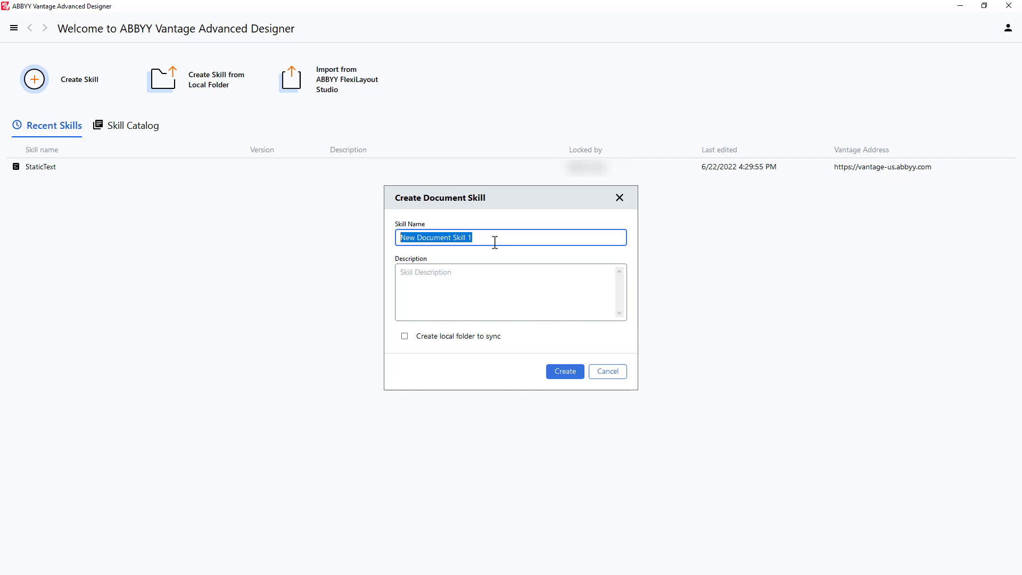
text(WelcomeSkill)
click(564, 371)
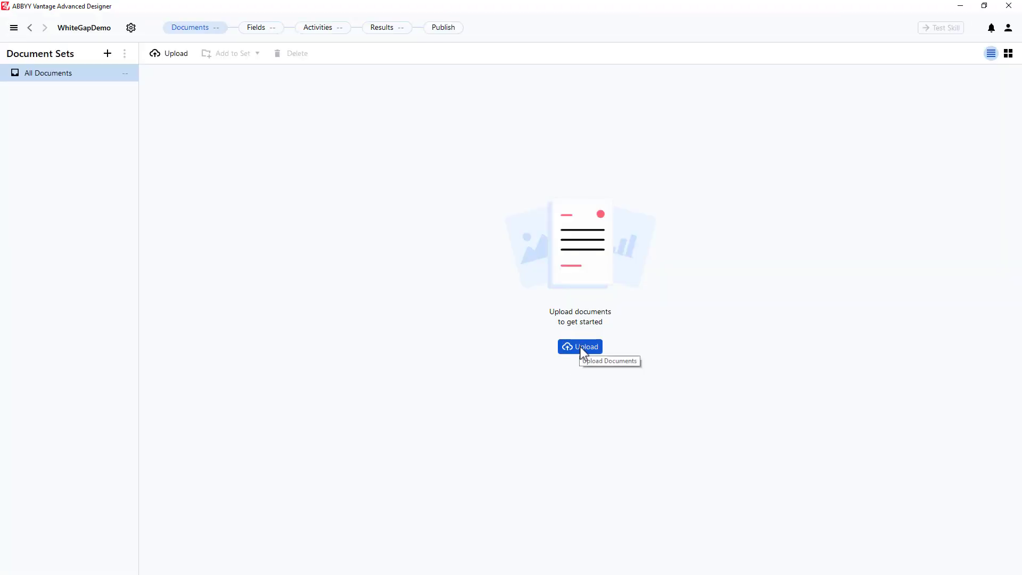
- Upload Prices (06)_BCs.tif to the skill and preview the document
click(581, 350)
click(510, 253)
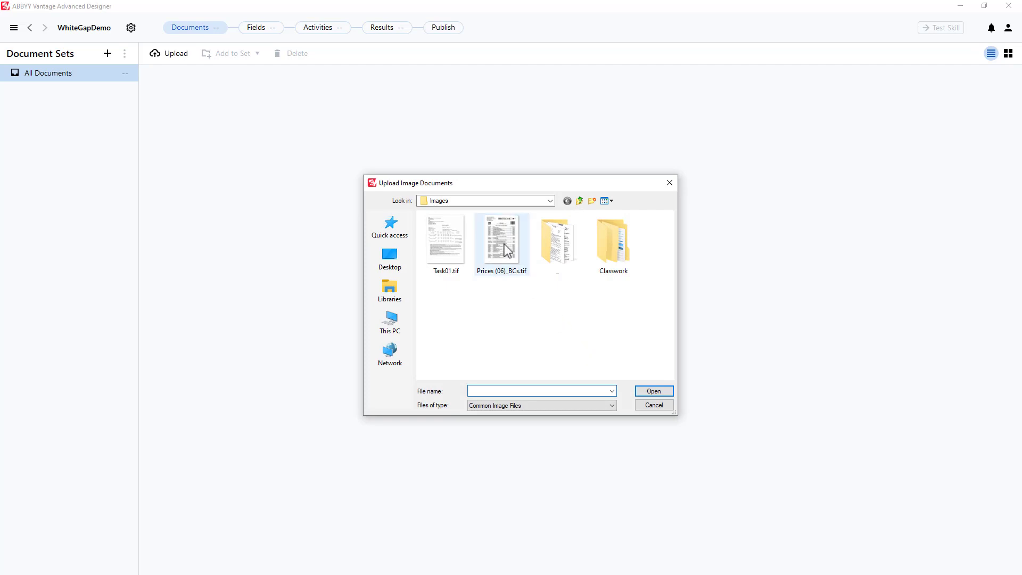
click(652, 394)
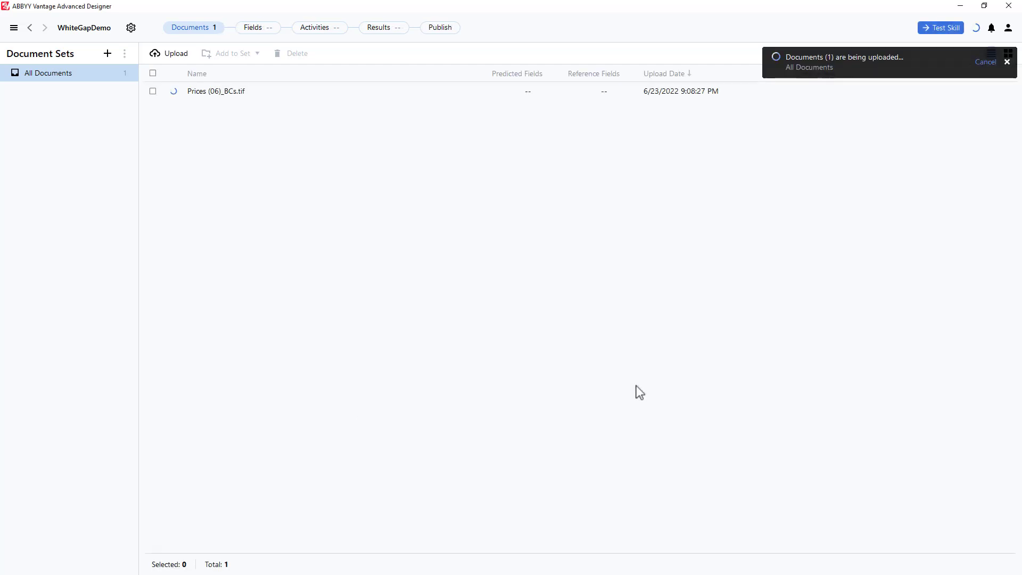
click(175, 92)
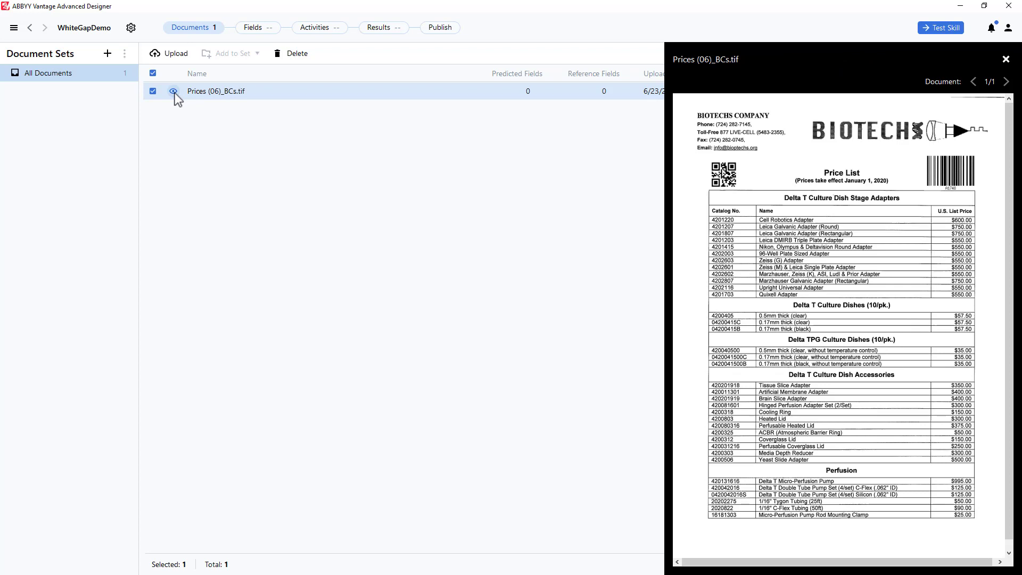
click(176, 96)
- Add an Extraction Rules activity to the WhiteGapDemo flow and open its Activity Editor
click(321, 34)
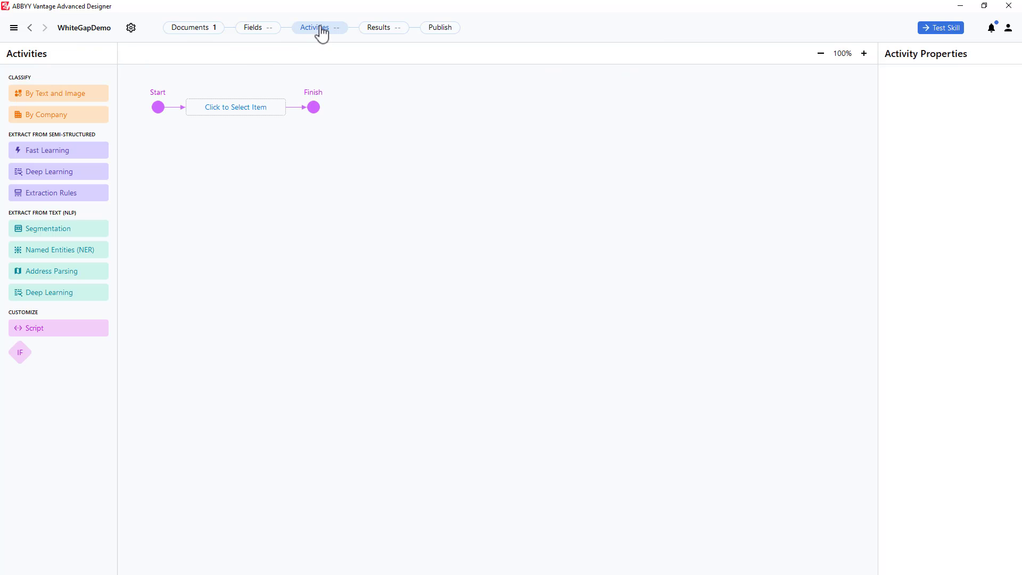
click(56, 190)
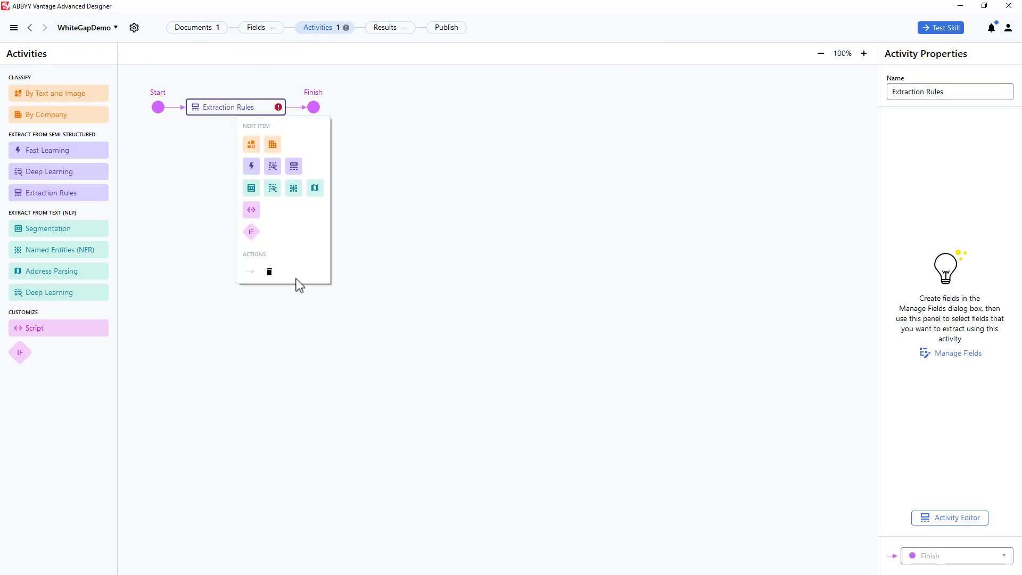
click(952, 521)
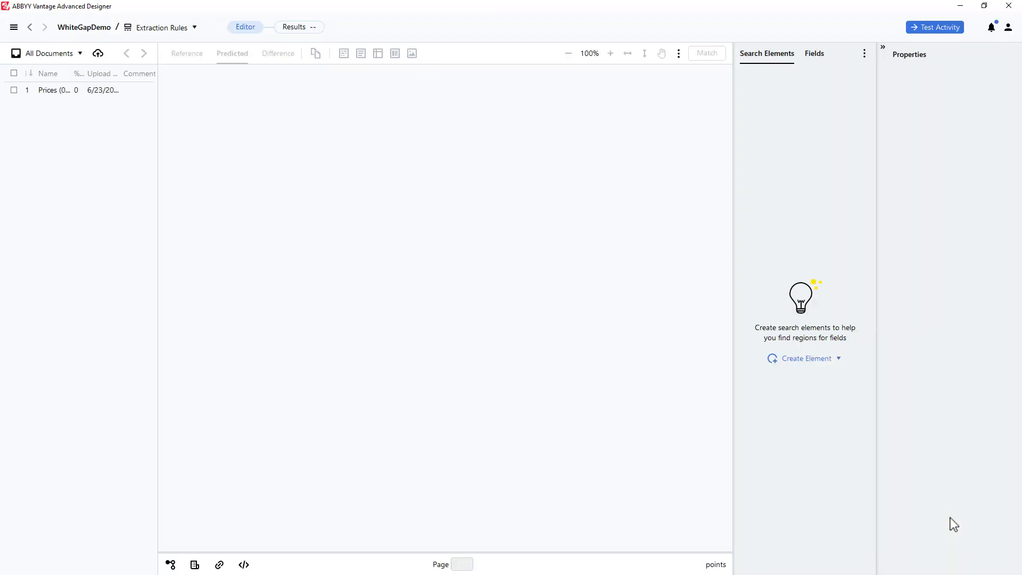
- Load the price list and add Static Text element kwCatalog searching for 'Catalog'
click(52, 89)
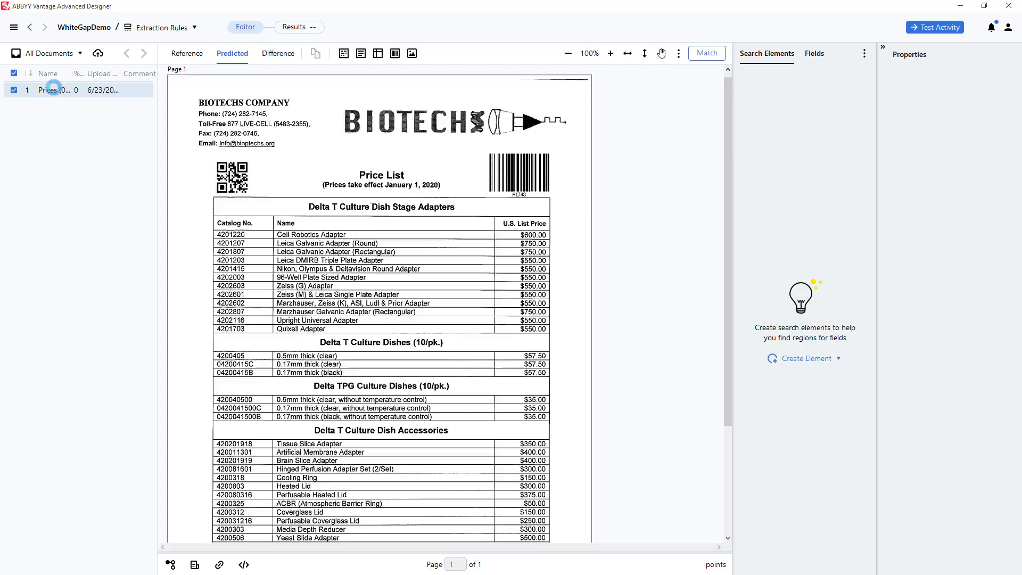
click(840, 357)
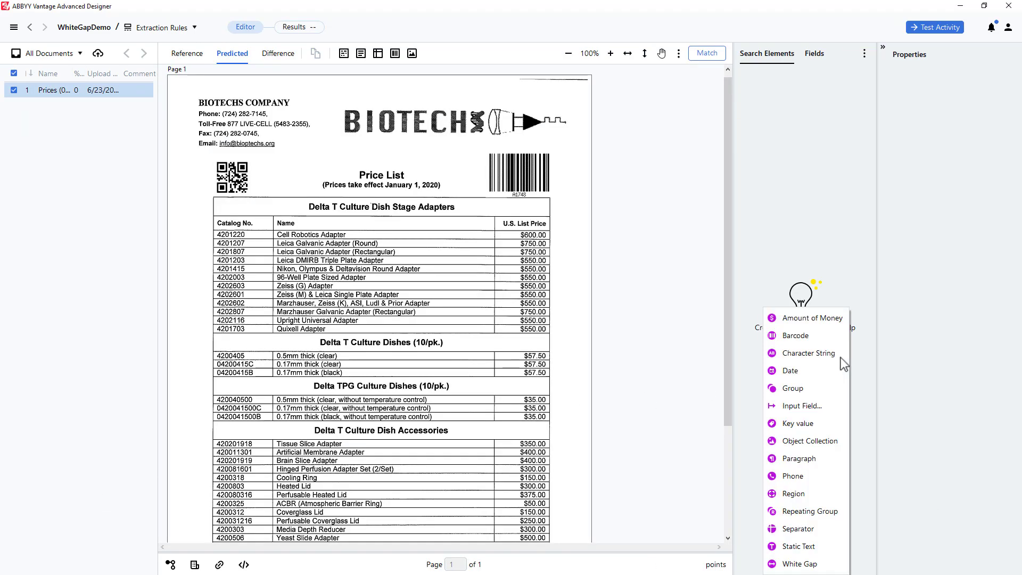
click(801, 546)
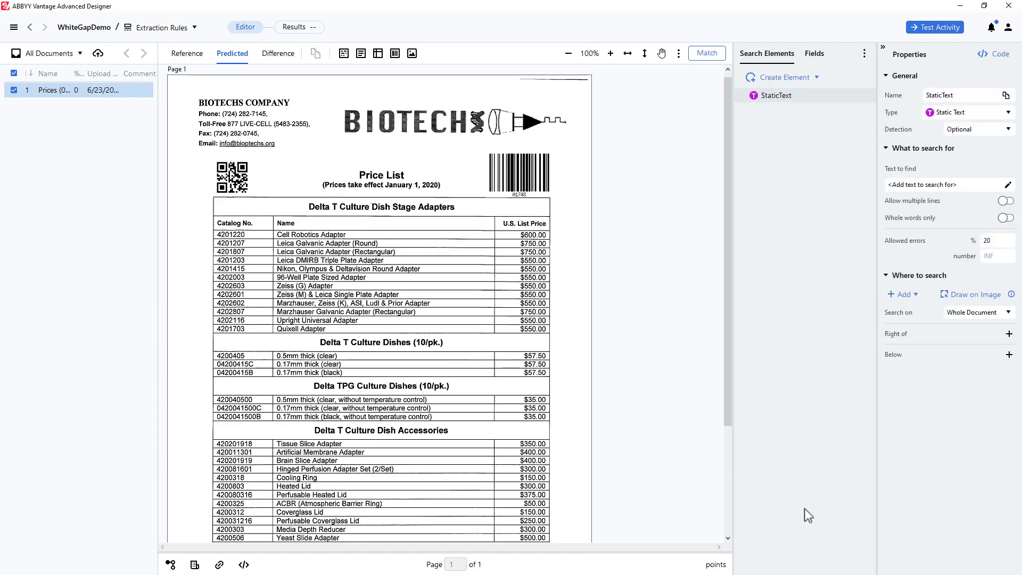
double_click(958, 96)
text(kwCatalog)
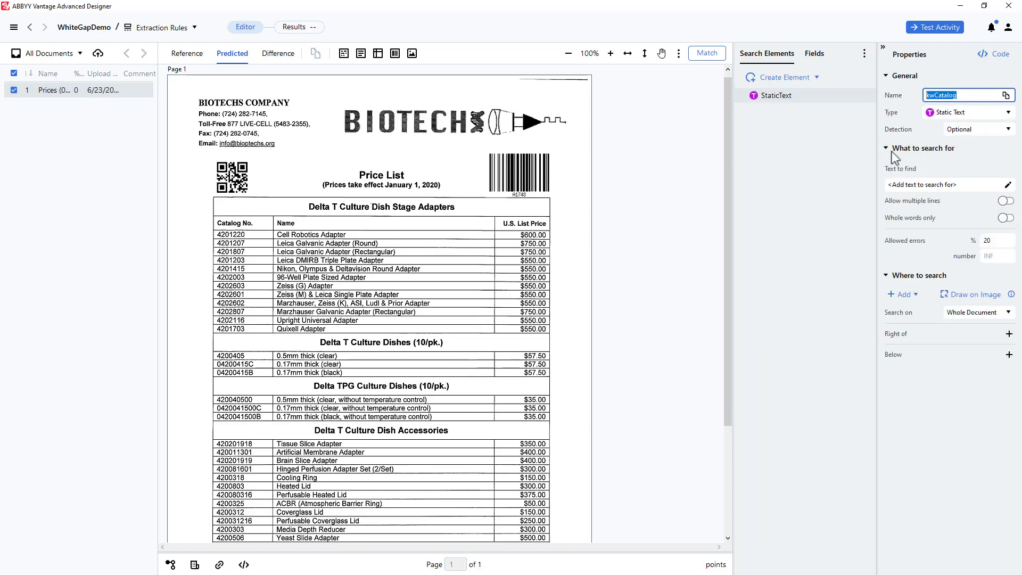
click(916, 184)
text(kwCatalog)
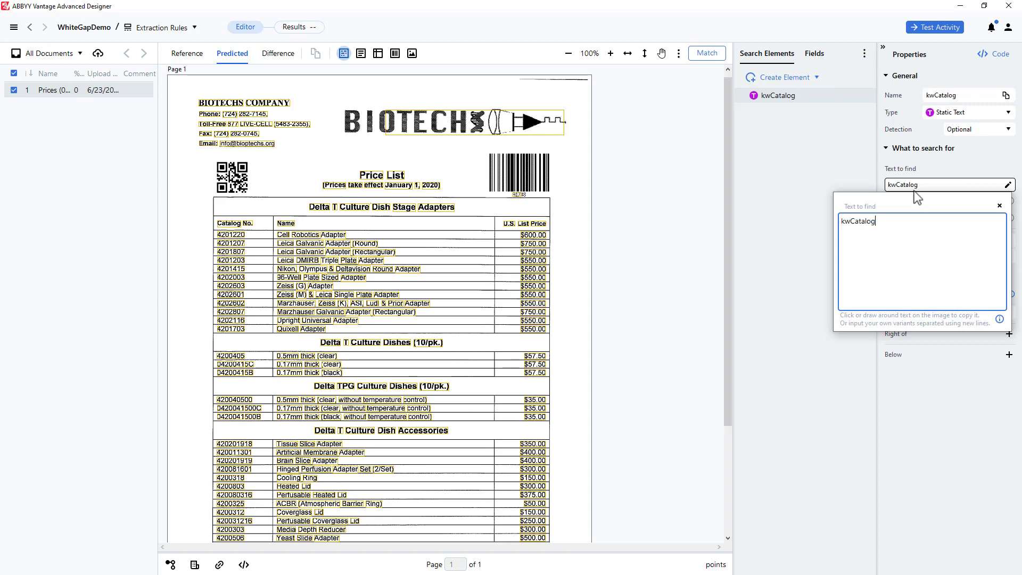
drag(840, 221, 850, 222)
key(BackSpace)
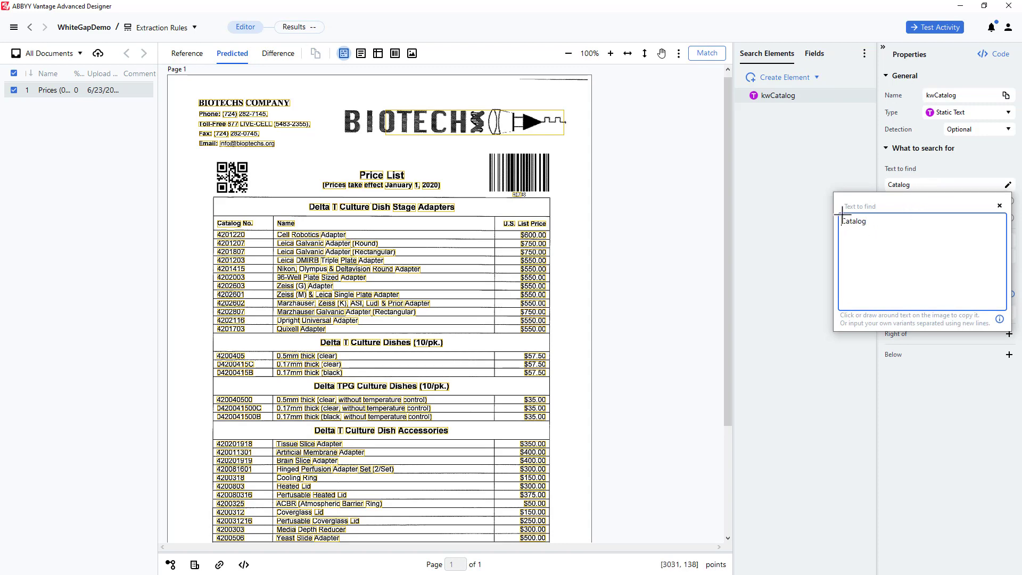
click(702, 62)
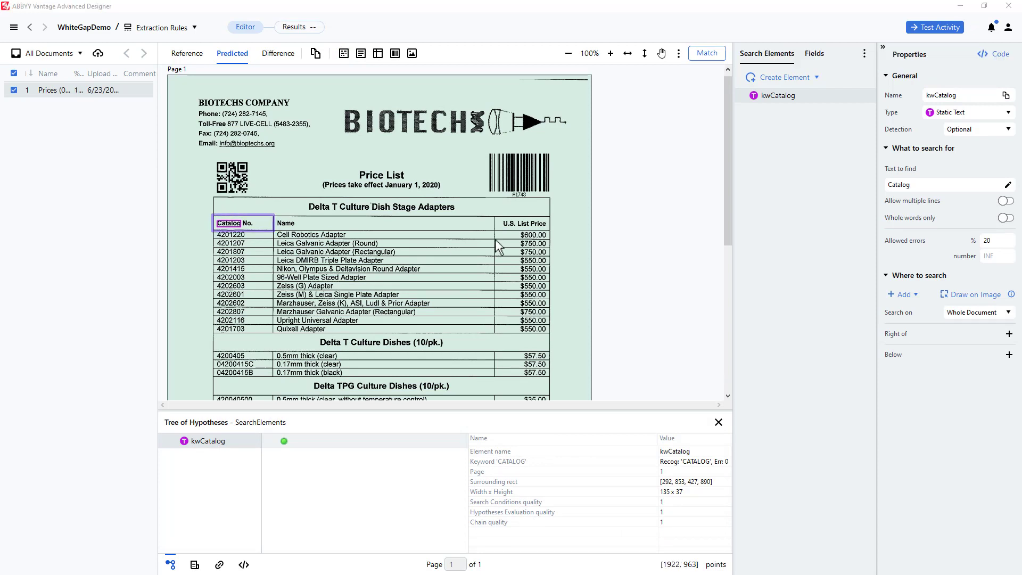
- Create a White Gap element and draw a horizontal gap at the Catalog header
click(803, 80)
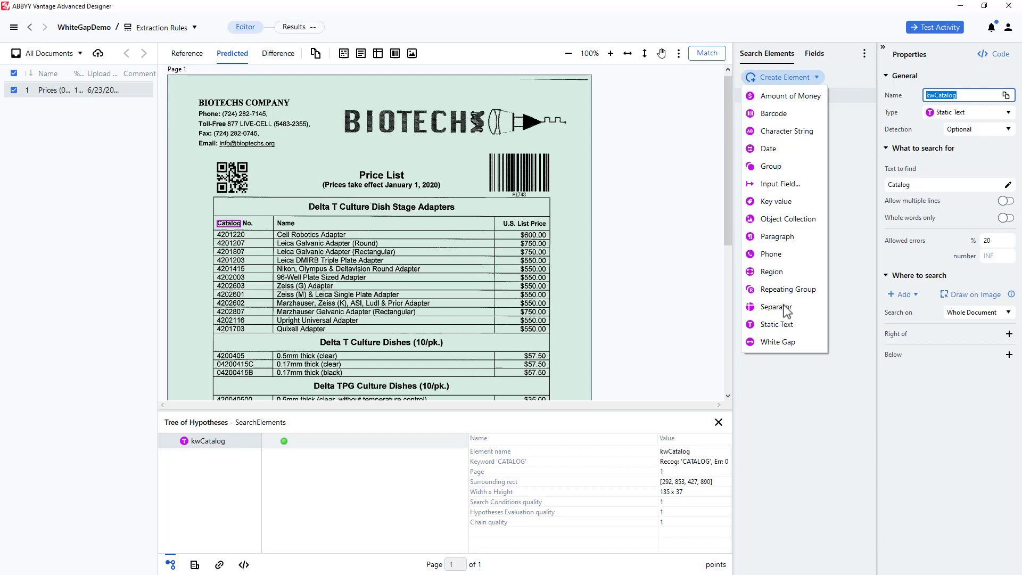
click(779, 341)
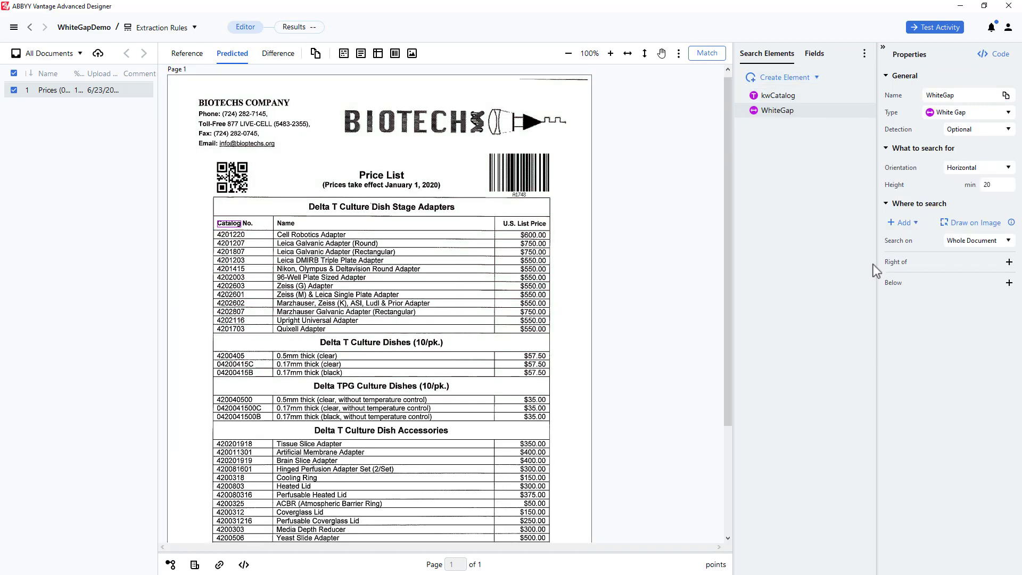
click(966, 222)
click(232, 224)
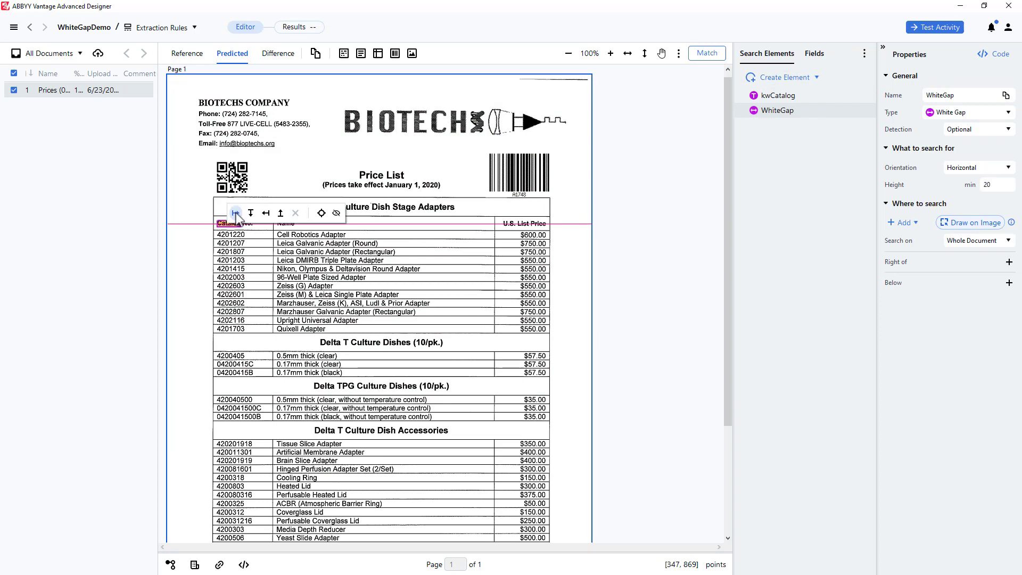
- Bound WhiteGap right of kwCatalog at -100 and left of kwCatalog at -116
click(236, 213)
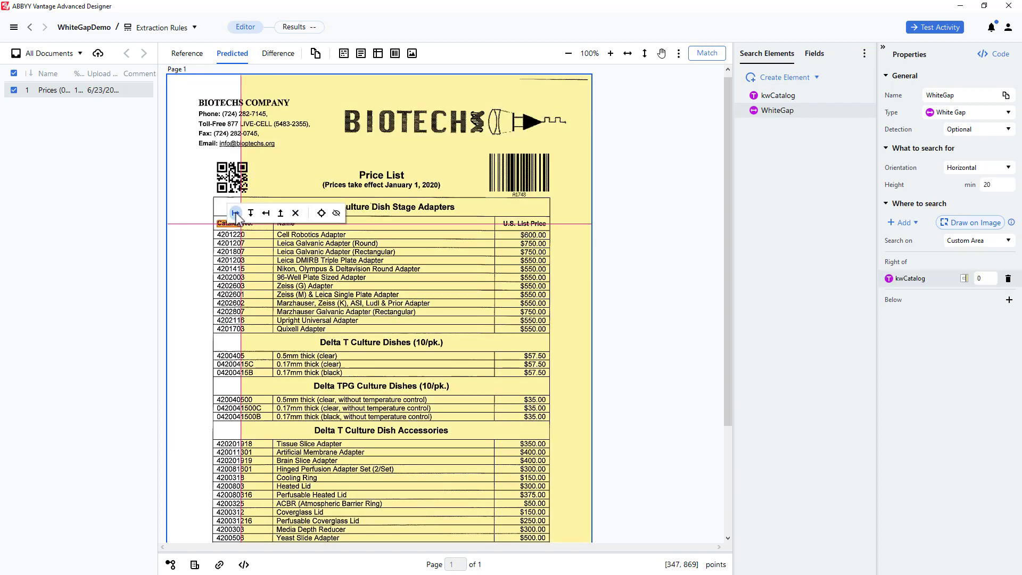
click(244, 256)
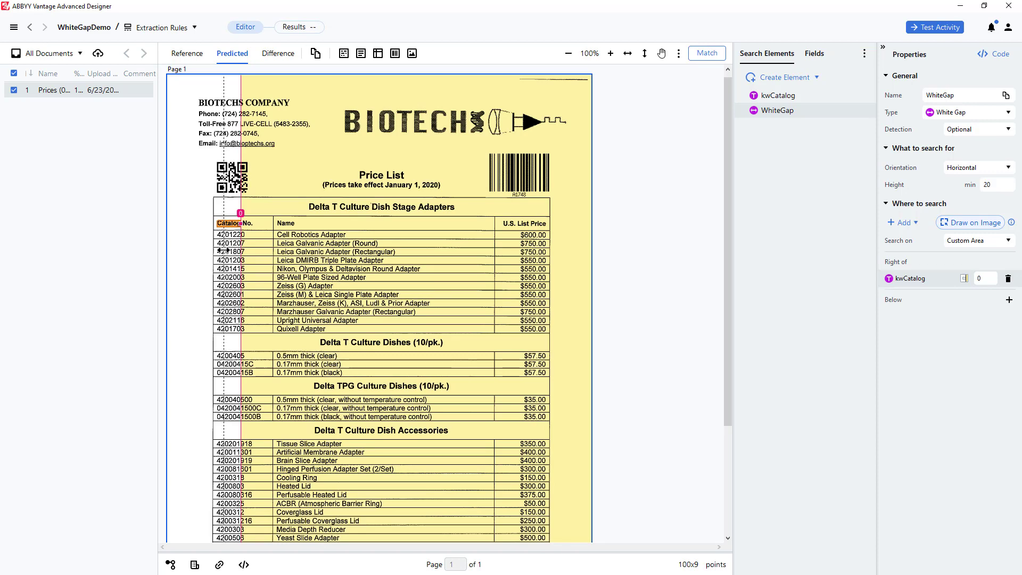
drag(226, 250, 222, 226)
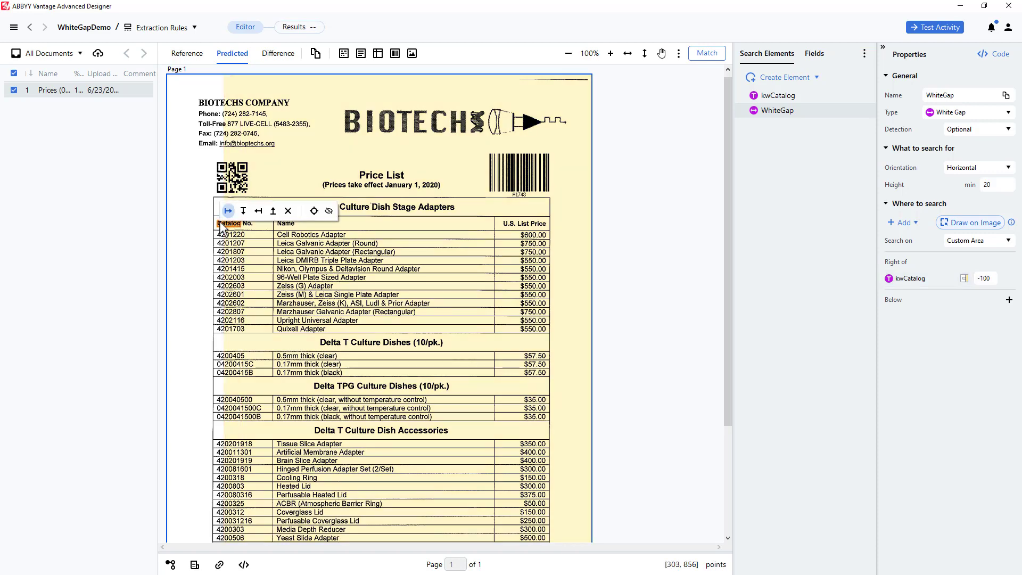
click(258, 210)
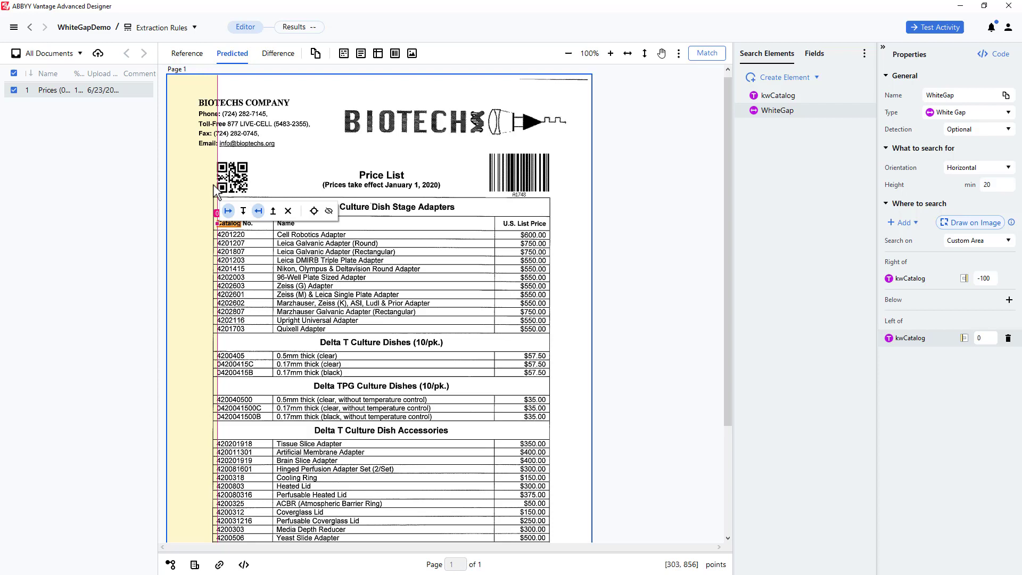
click(232, 210)
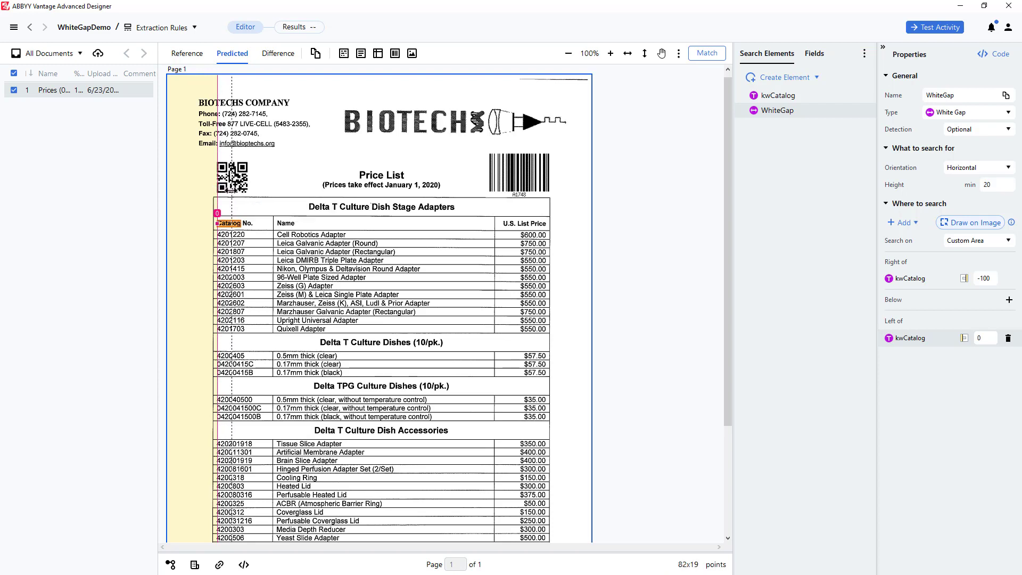
mouse_move(217, 212)
mouse_down()
mouse_move(237, 212)
mouse_move(232, 219)
mouse_up()
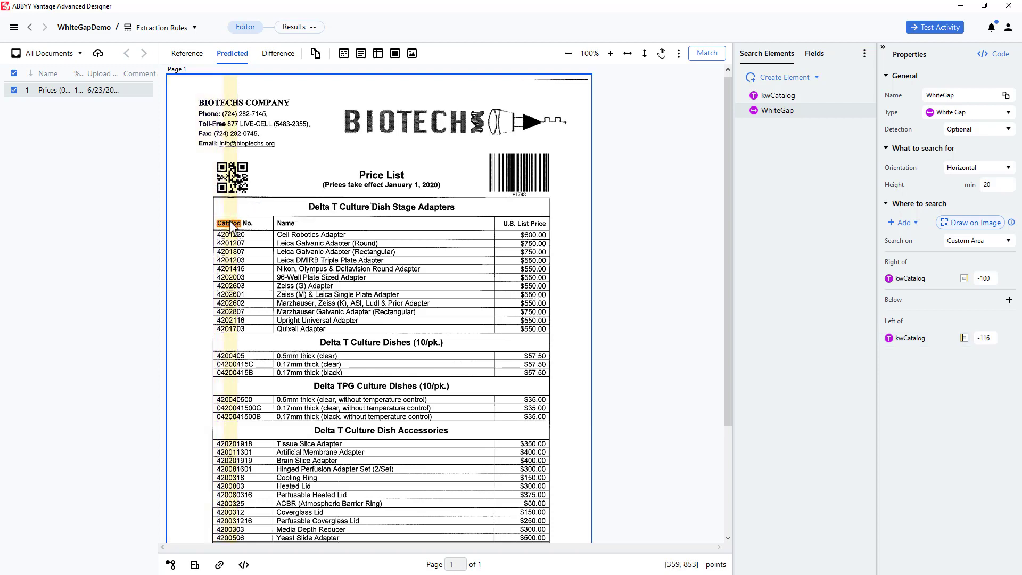
- Restrict WhiteGap below kwCatalog, measure the 69-point gap, and set Height min to 60
click(253, 211)
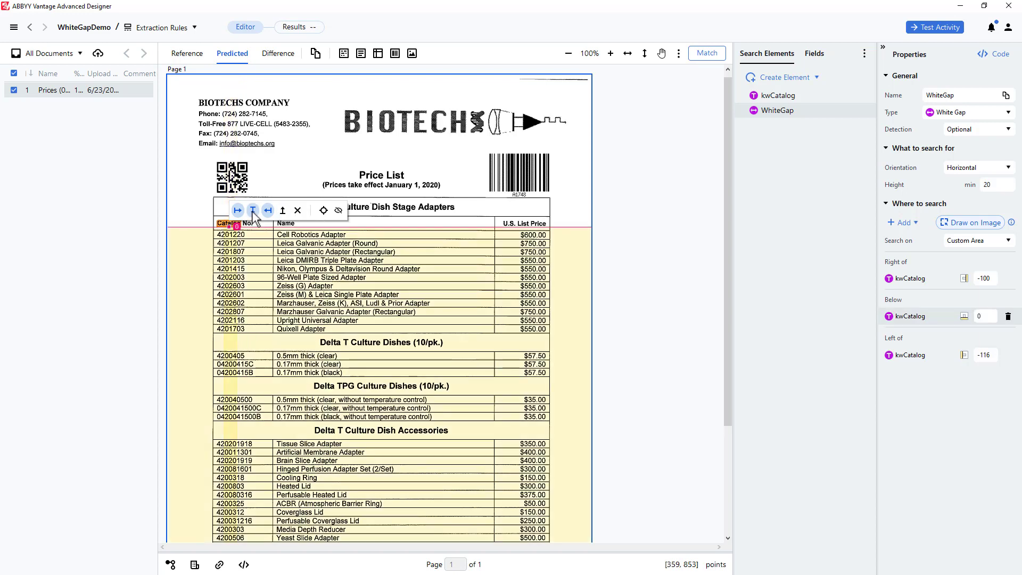
click(678, 54)
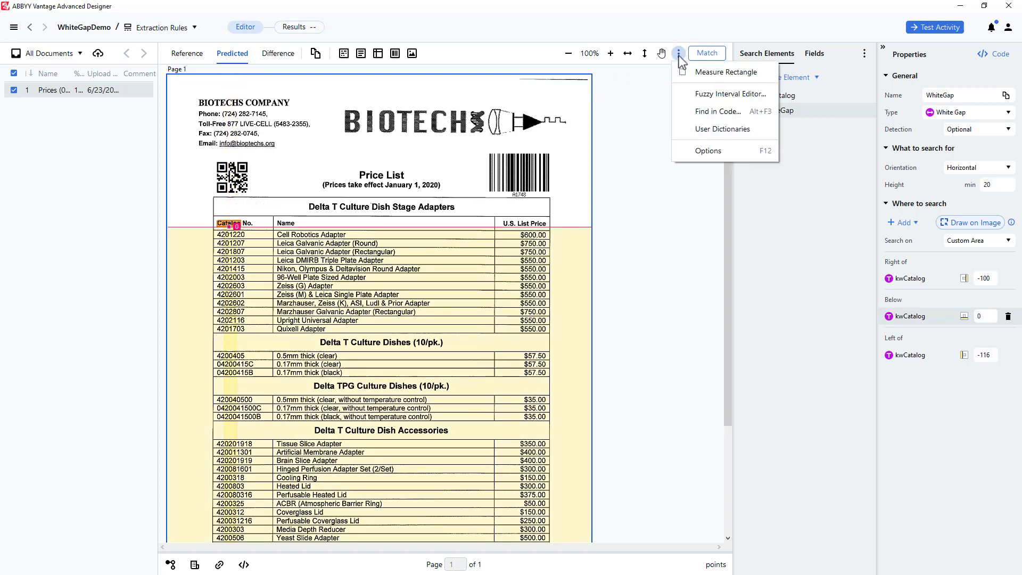
click(695, 73)
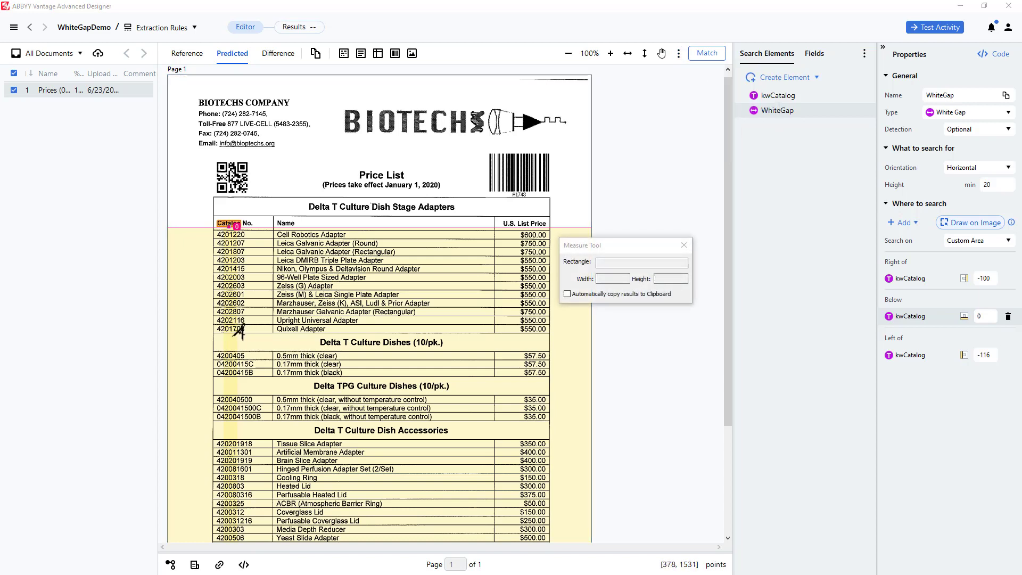
drag(238, 330, 239, 342)
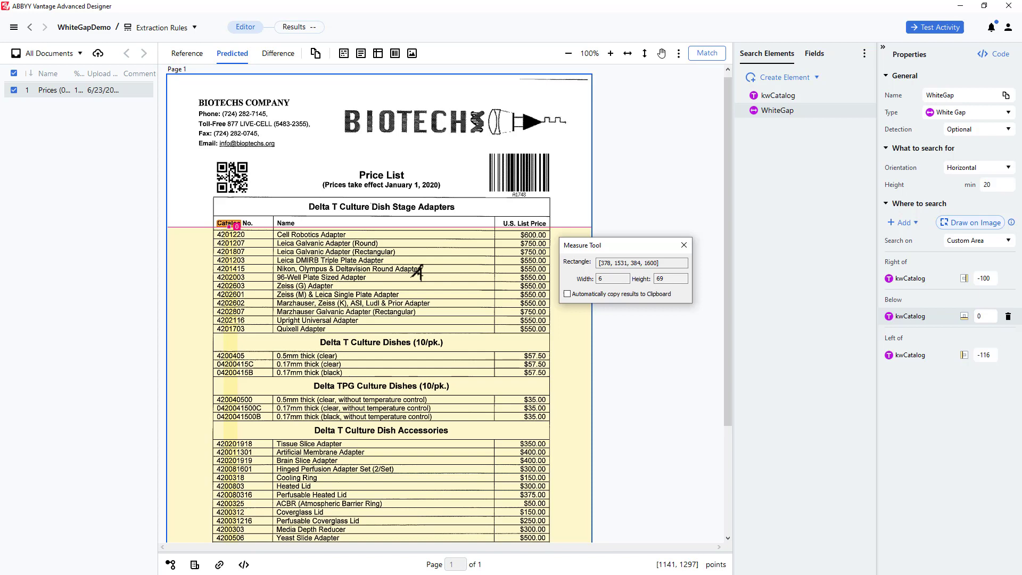
double_click(987, 184)
text(60)
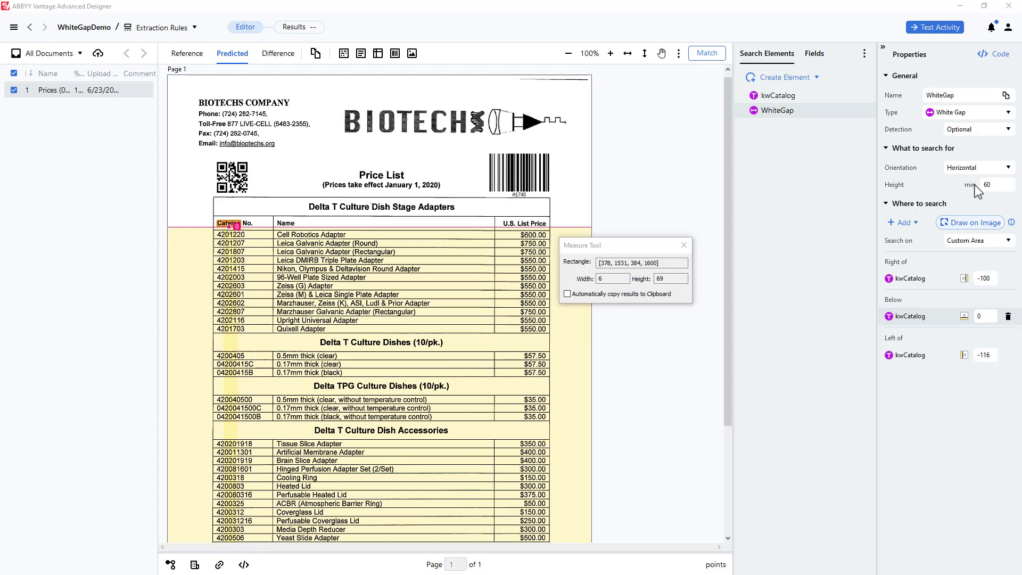
- Make WhiteGap prefer results nearest kwCatalog and run Match to view the Tree of Hypotheses
click(683, 245)
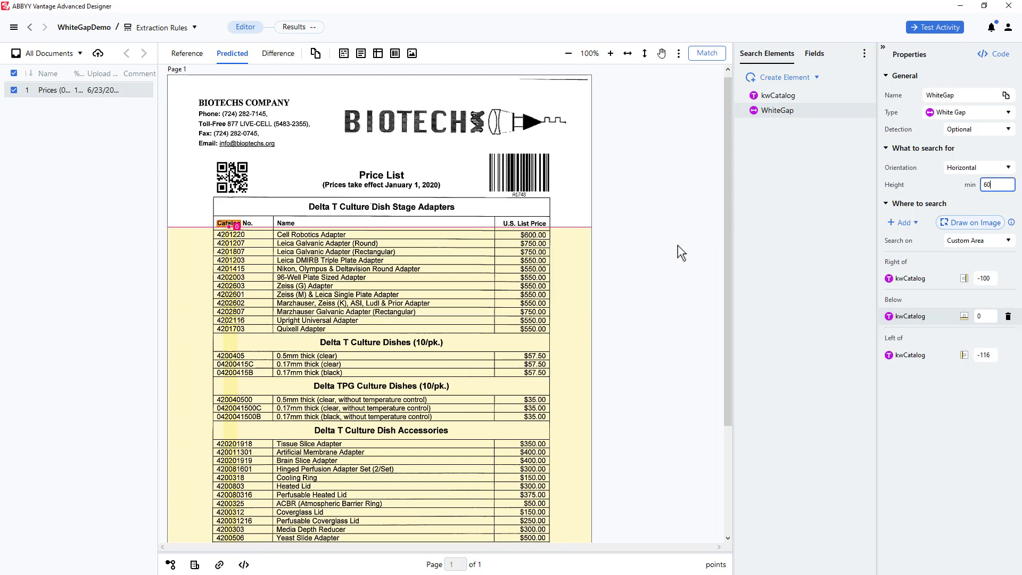
click(259, 225)
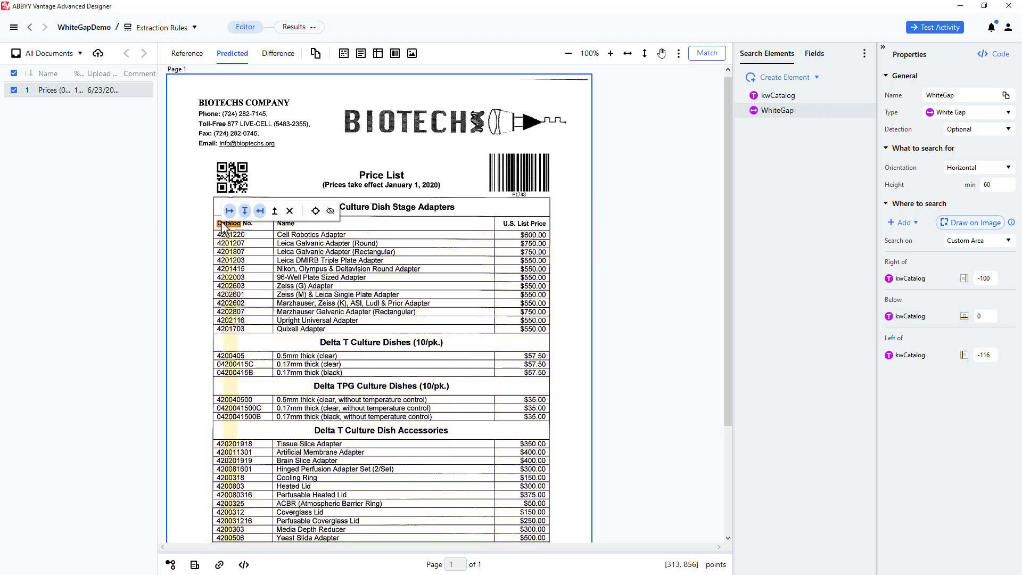
click(315, 211)
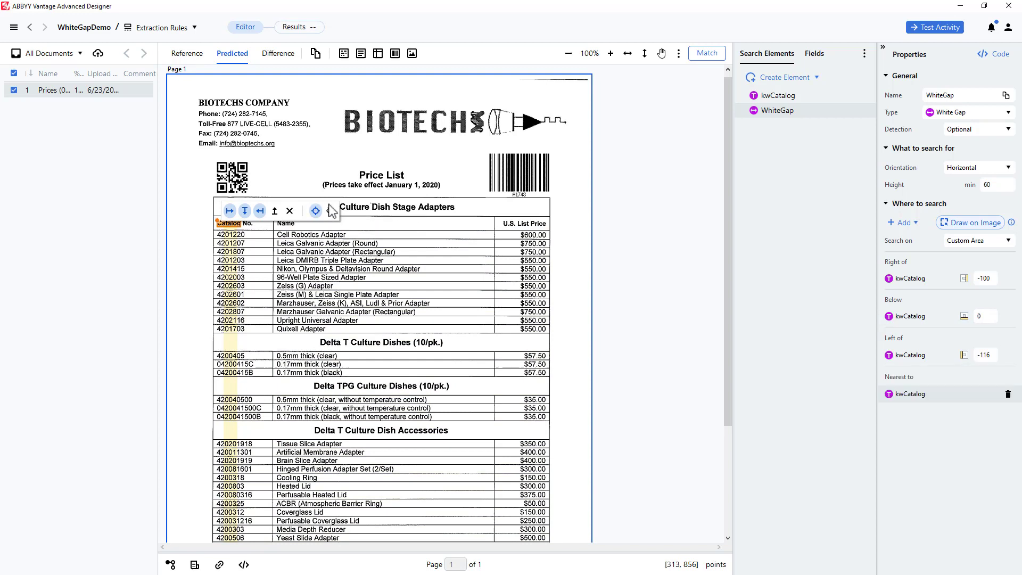
click(701, 51)
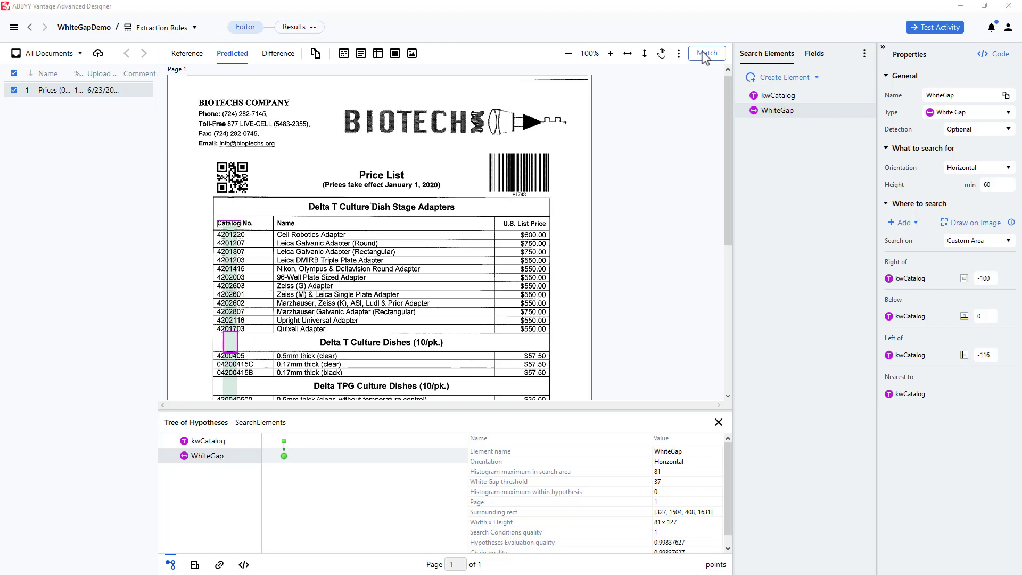
- Add a Separator element with minimum length 300
click(818, 77)
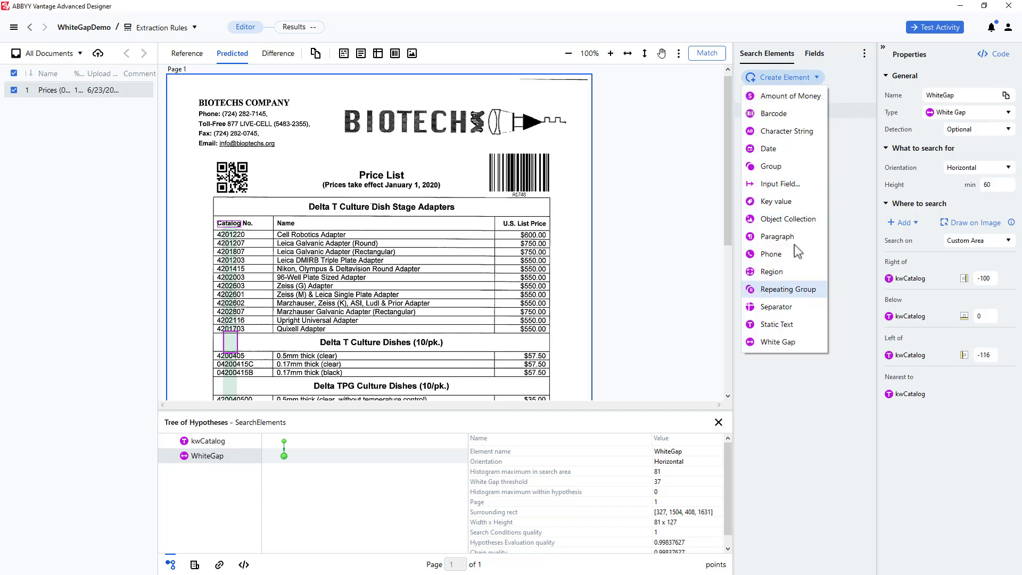
click(774, 307)
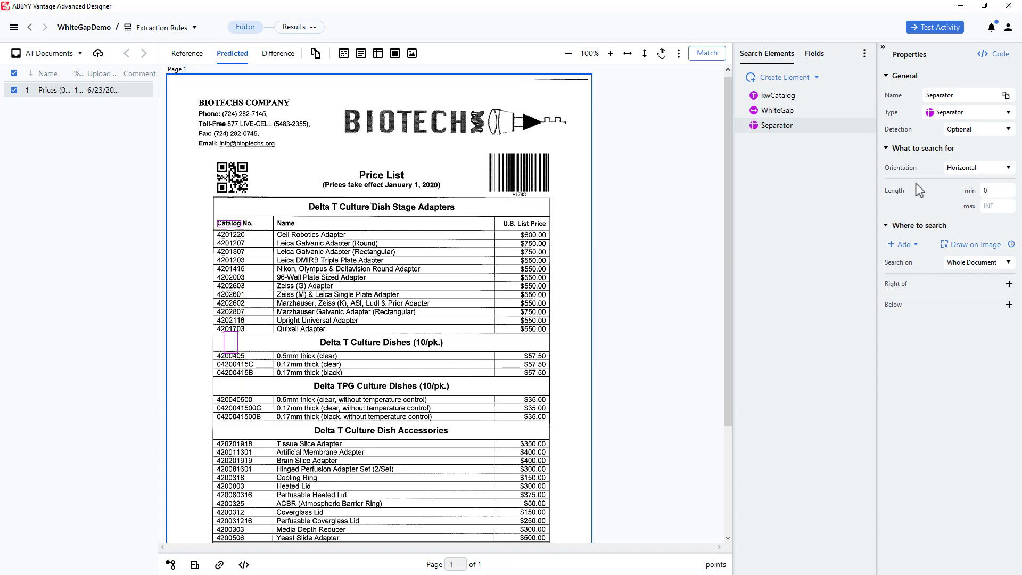
click(995, 191)
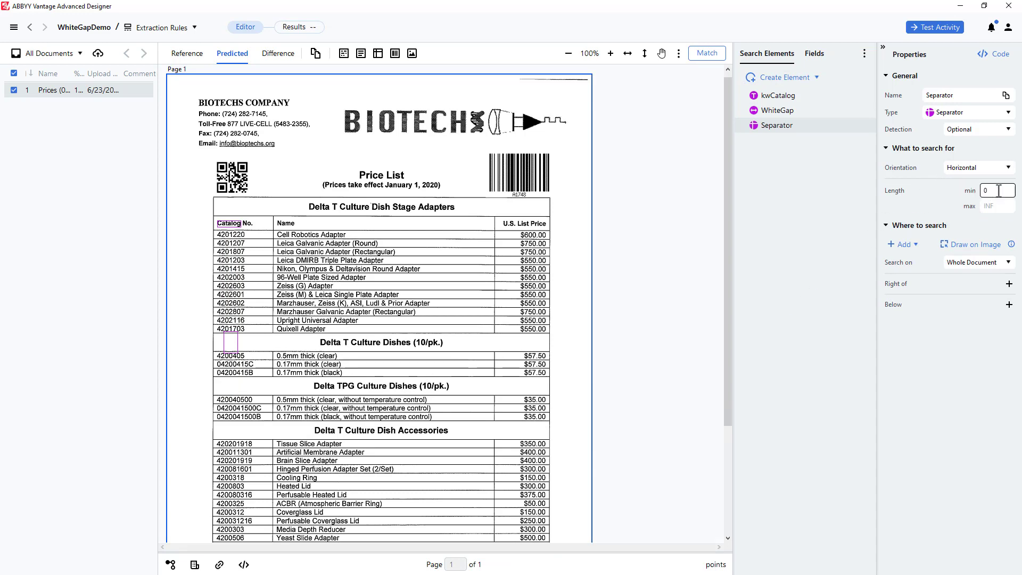
drag(996, 191, 975, 189)
text(300)
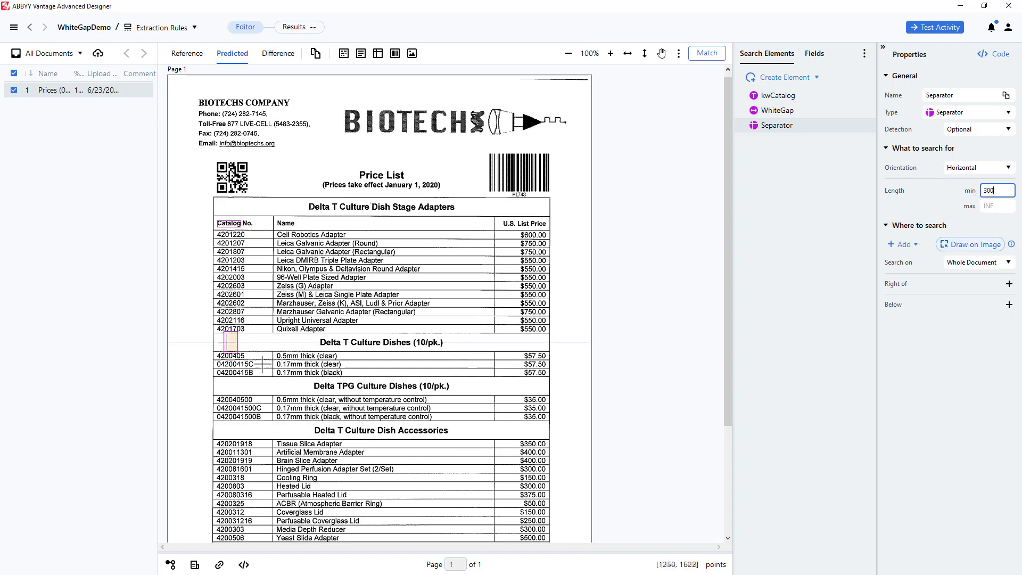
- Search the separator above and nearest WhiteGap, with its area offset to -37
click(228, 342)
click(281, 333)
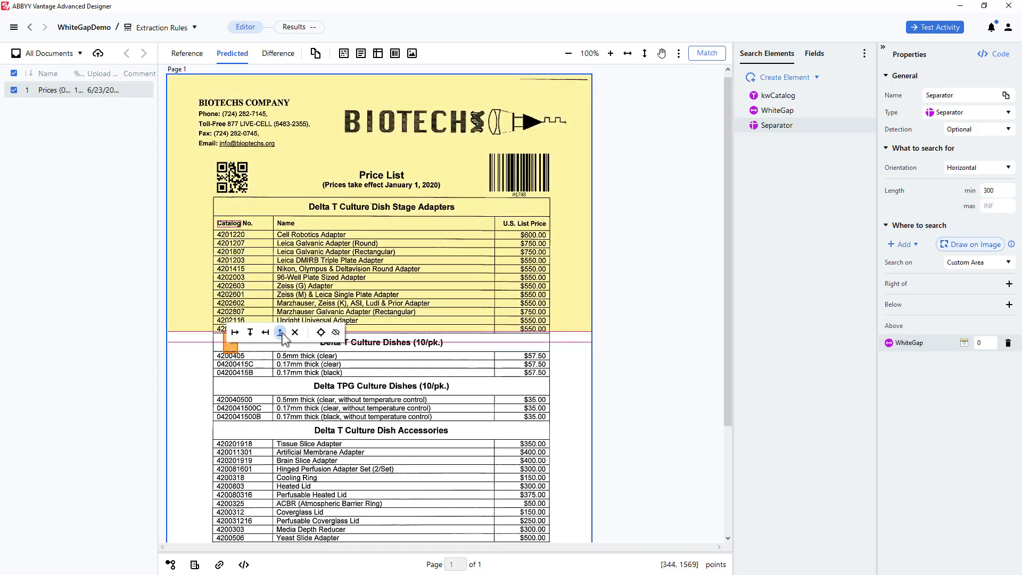
click(321, 332)
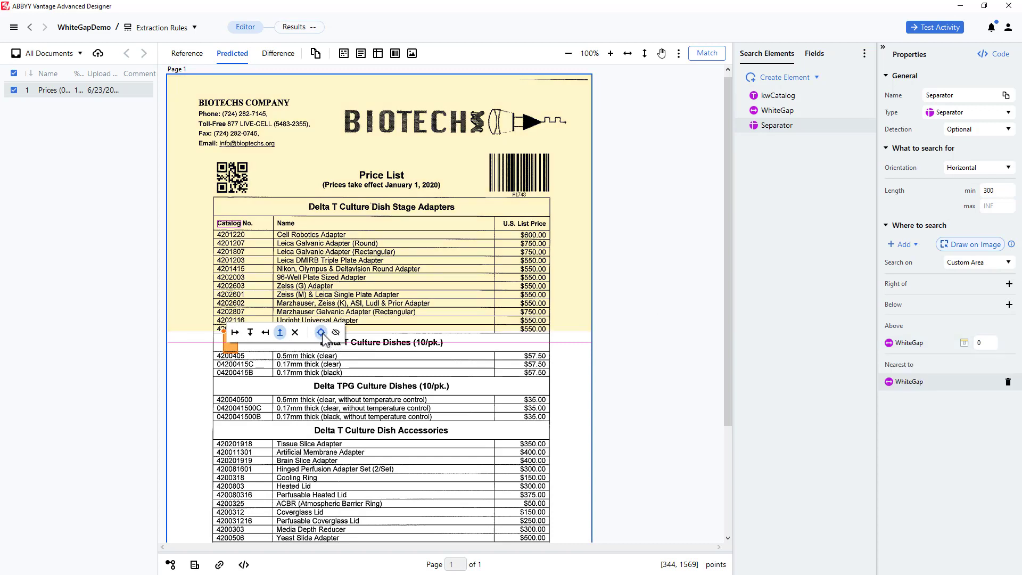
click(200, 338)
drag(199, 339, 200, 338)
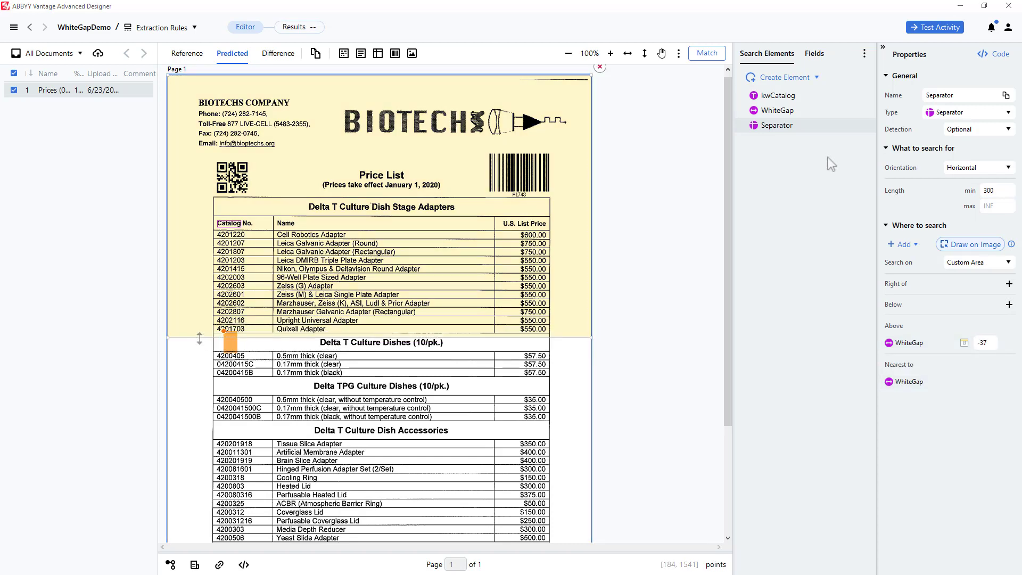
- Rename the separator SeparatorAbove and add SeparatorBelow with minimum length 300
click(959, 94)
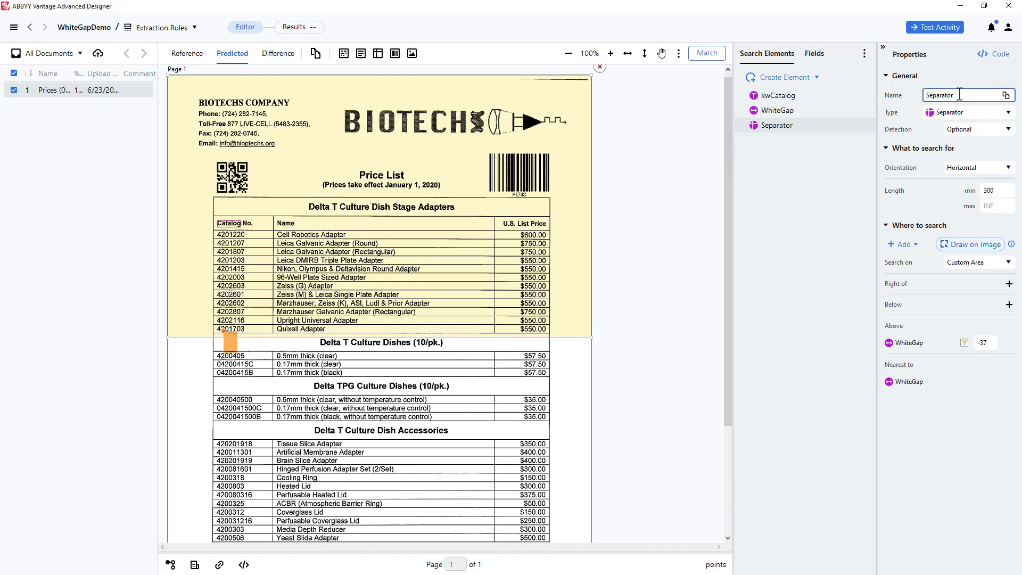
text(Al)
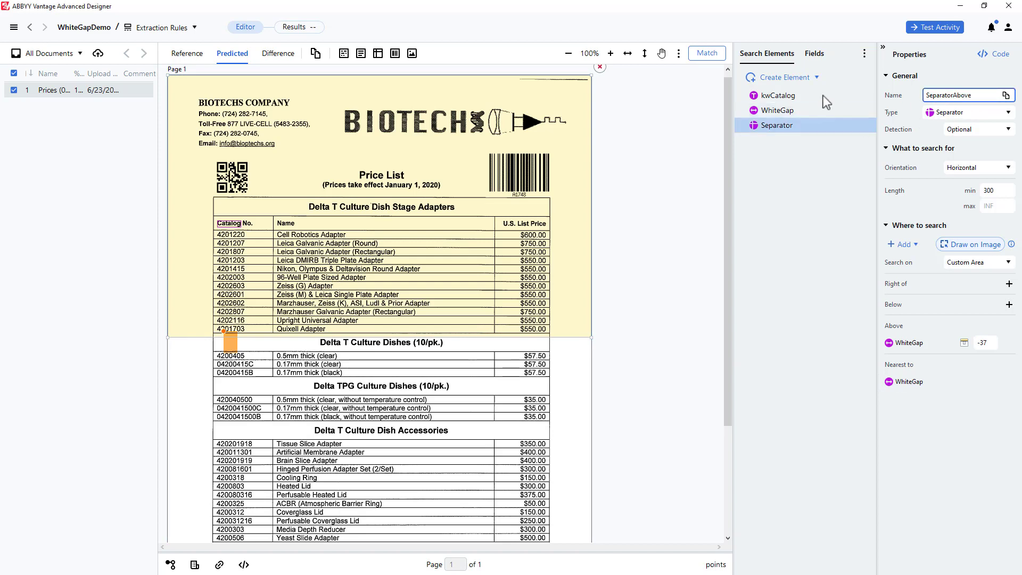
click(818, 77)
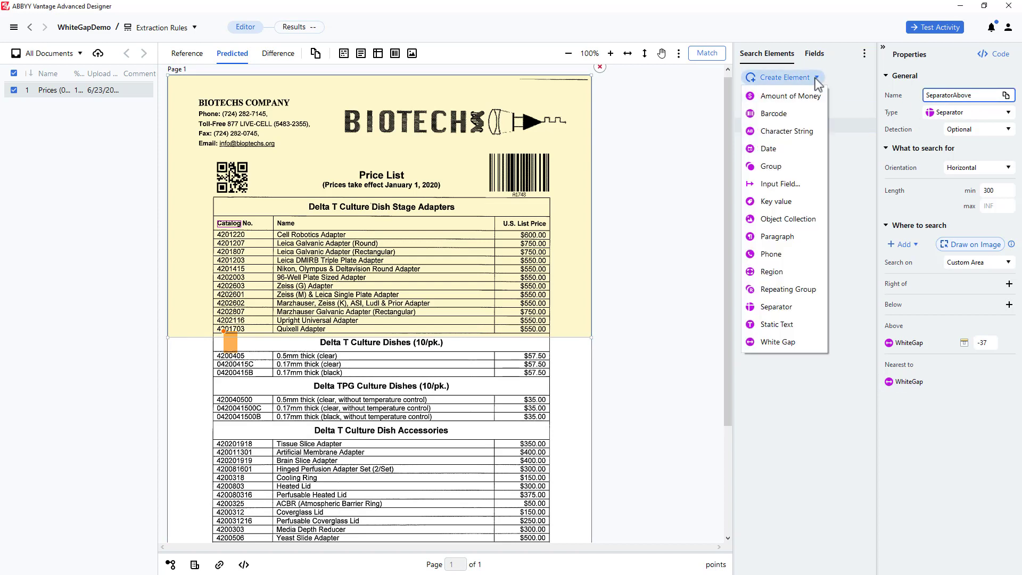
click(791, 307)
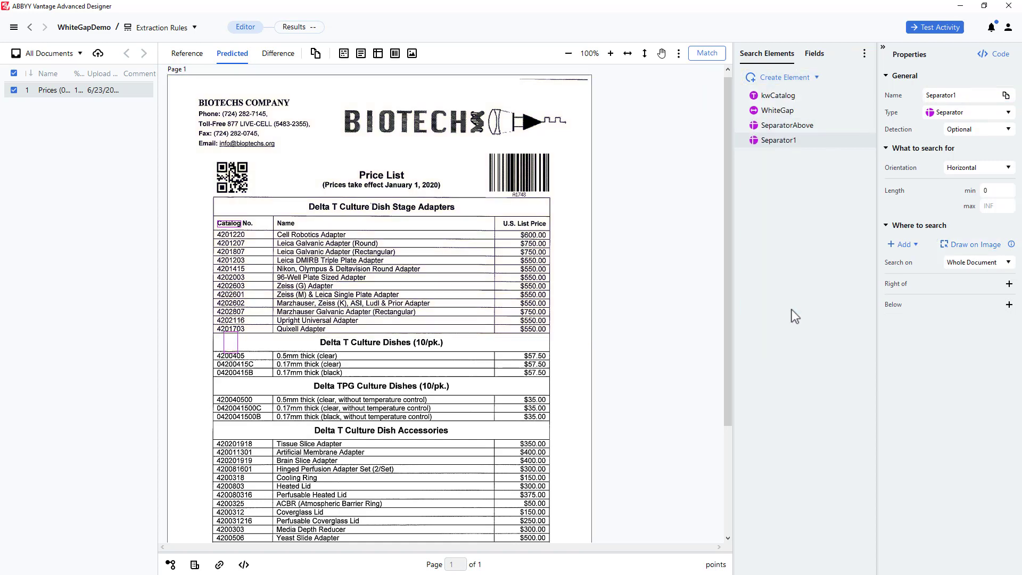
click(965, 94)
text(Below)
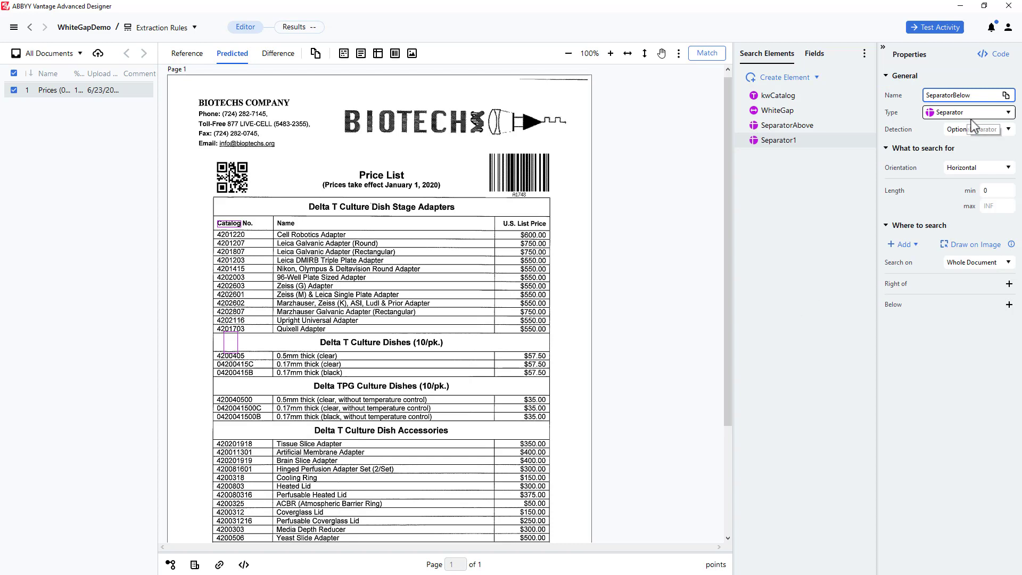
click(995, 190)
text(300)
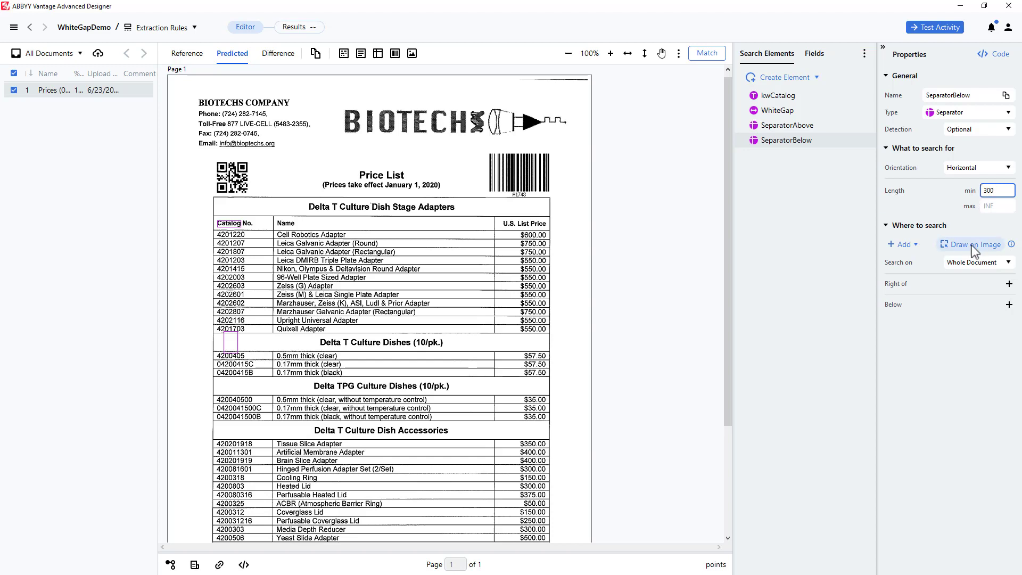
- Search SeparatorBelow below and nearest WhiteGap, with its area offset to -43
click(234, 343)
click(253, 336)
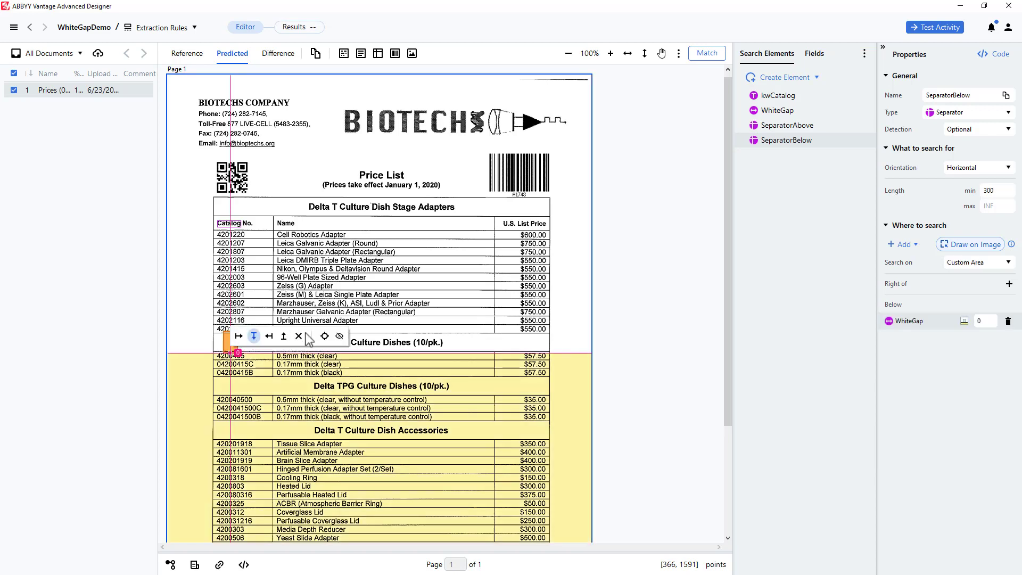
click(324, 337)
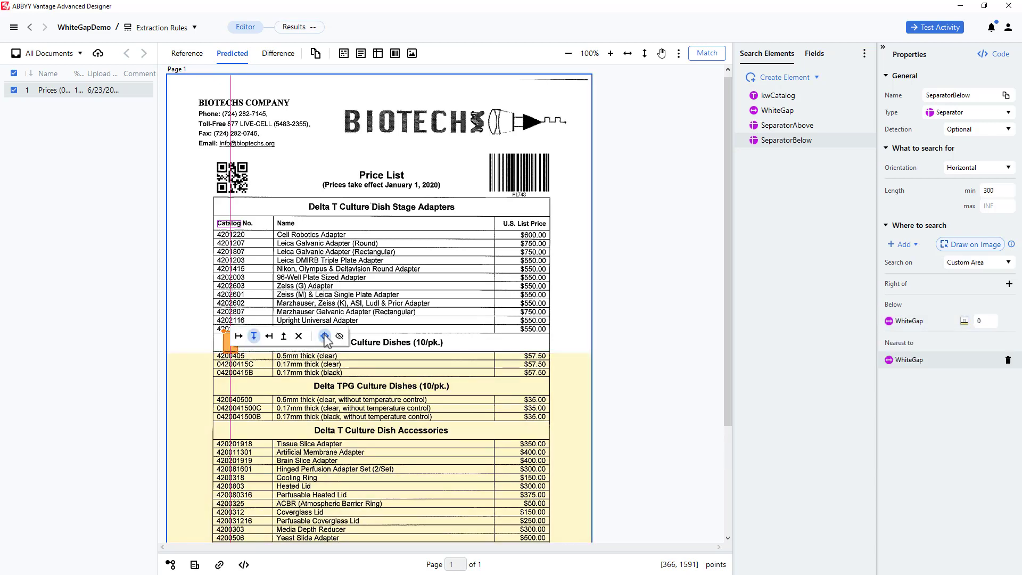
click(199, 351)
drag(200, 350, 200, 344)
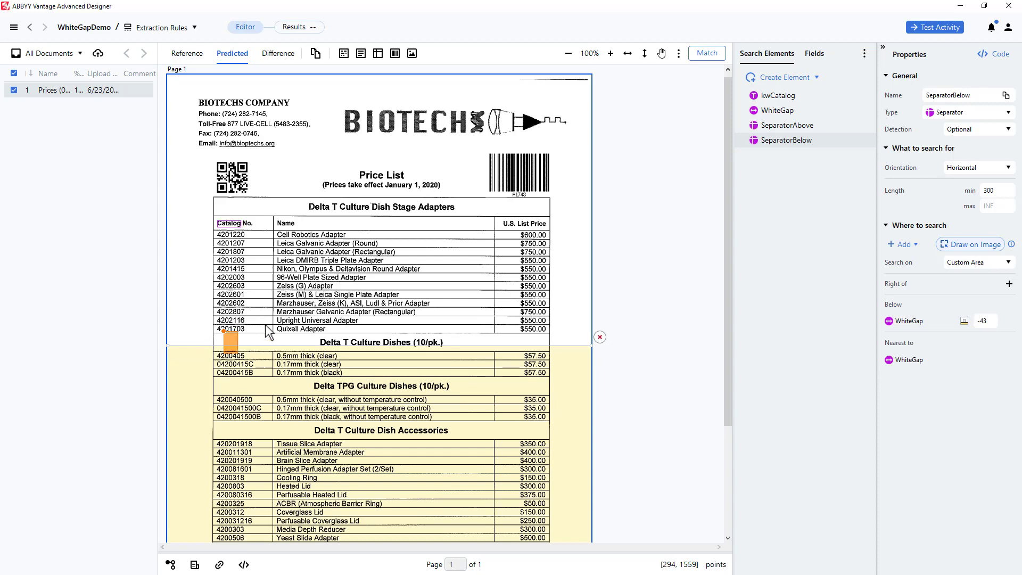
- Run Match and inspect the WhiteGap, SeparatorAbove and SeparatorBelow hypotheses
click(709, 54)
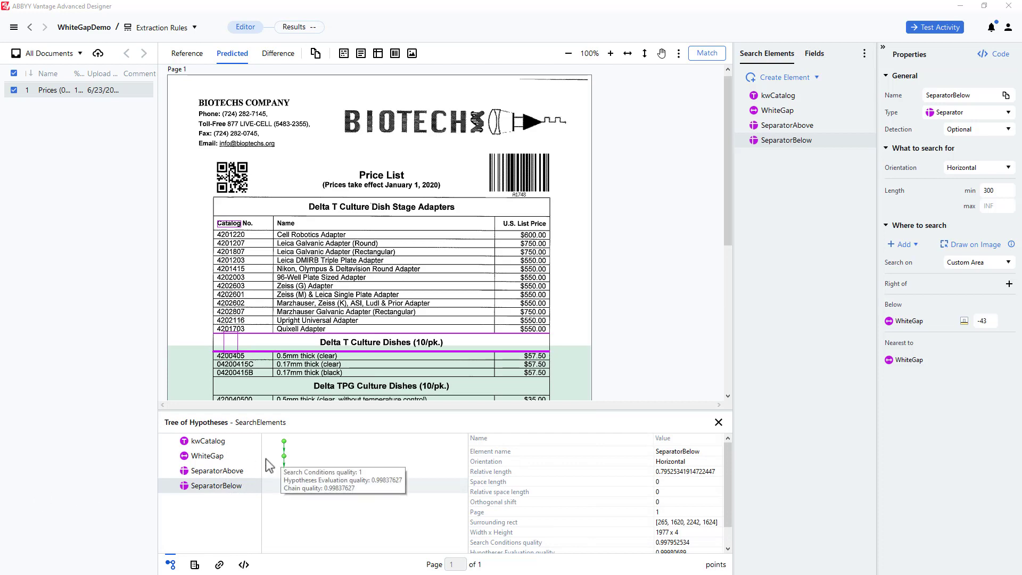
click(285, 455)
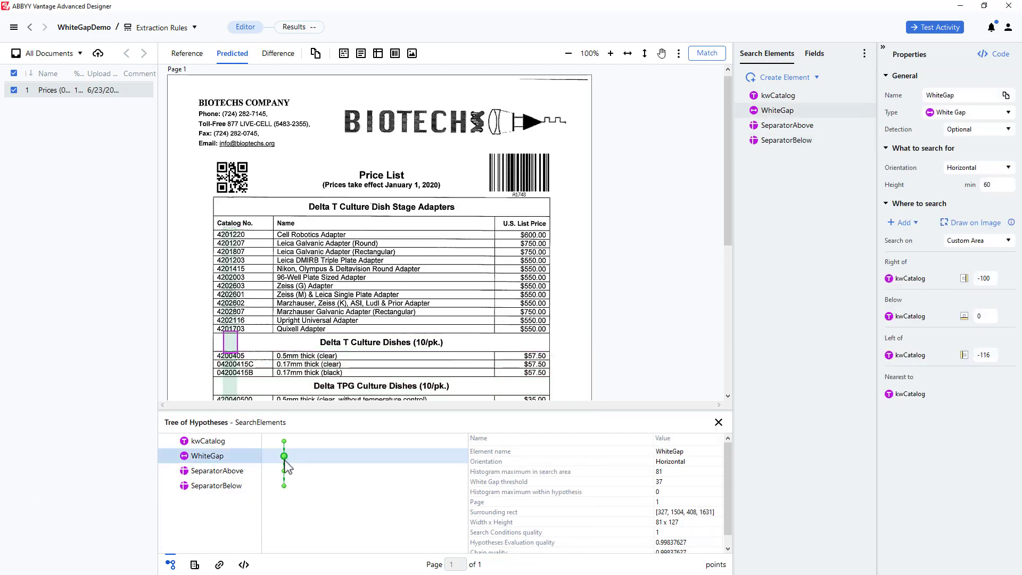
click(284, 472)
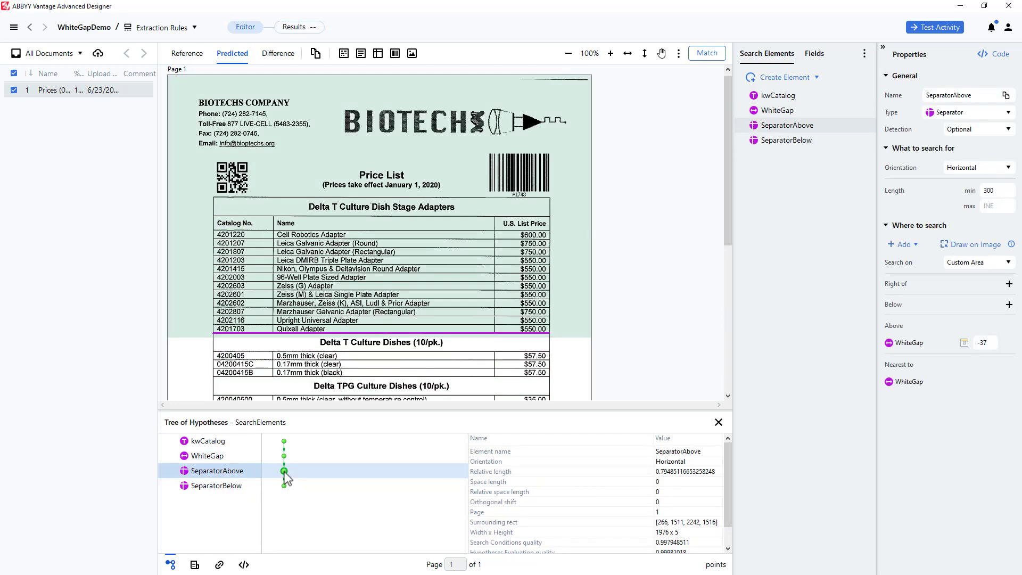
click(285, 486)
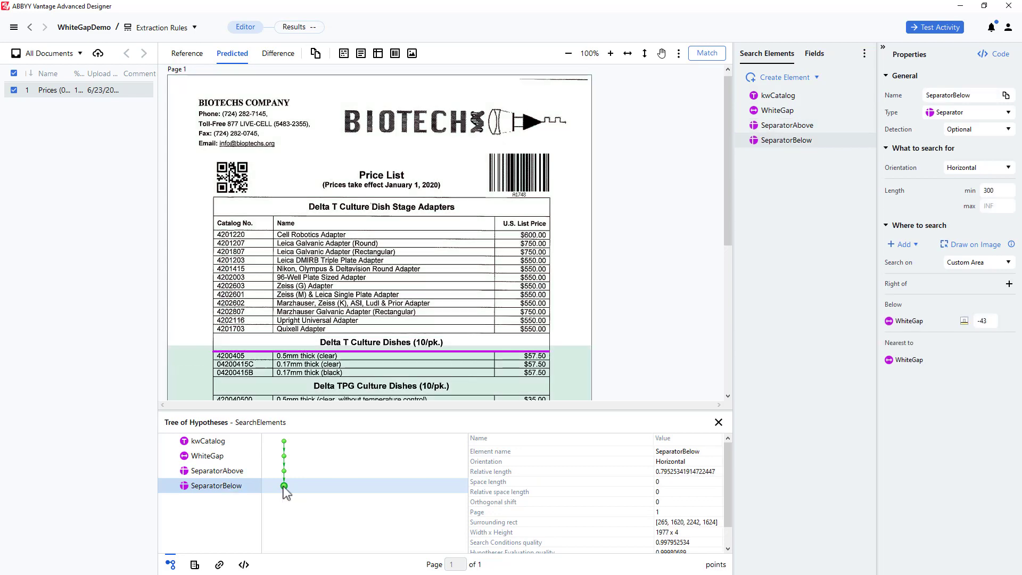